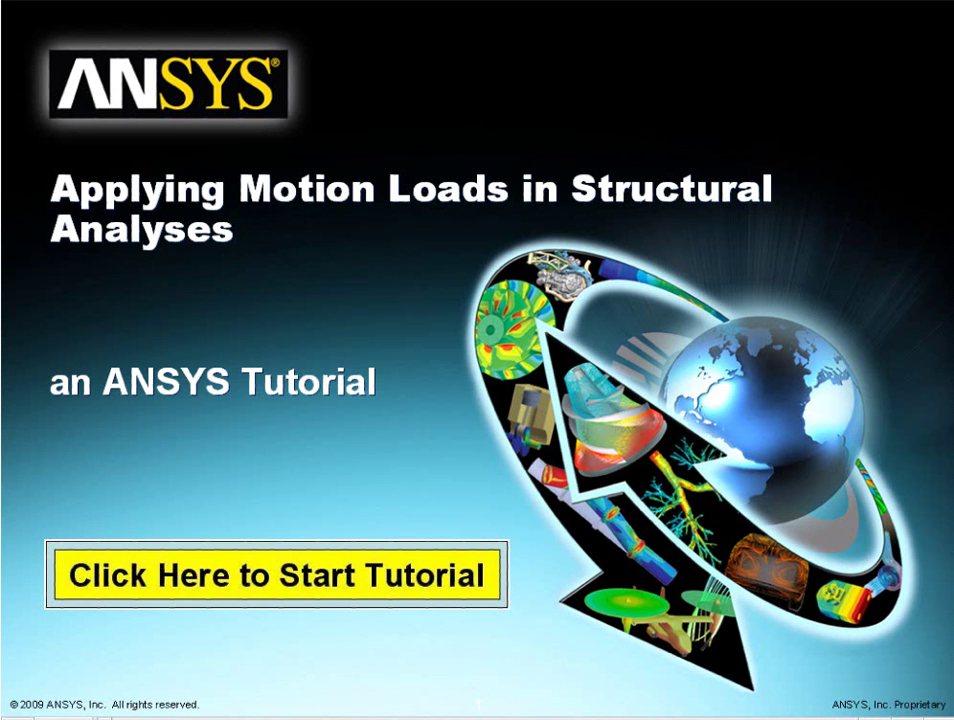
Begin the motion loads tutorial and advance past the topics and keyboard-shortcut slides.
left_click(58, 712)
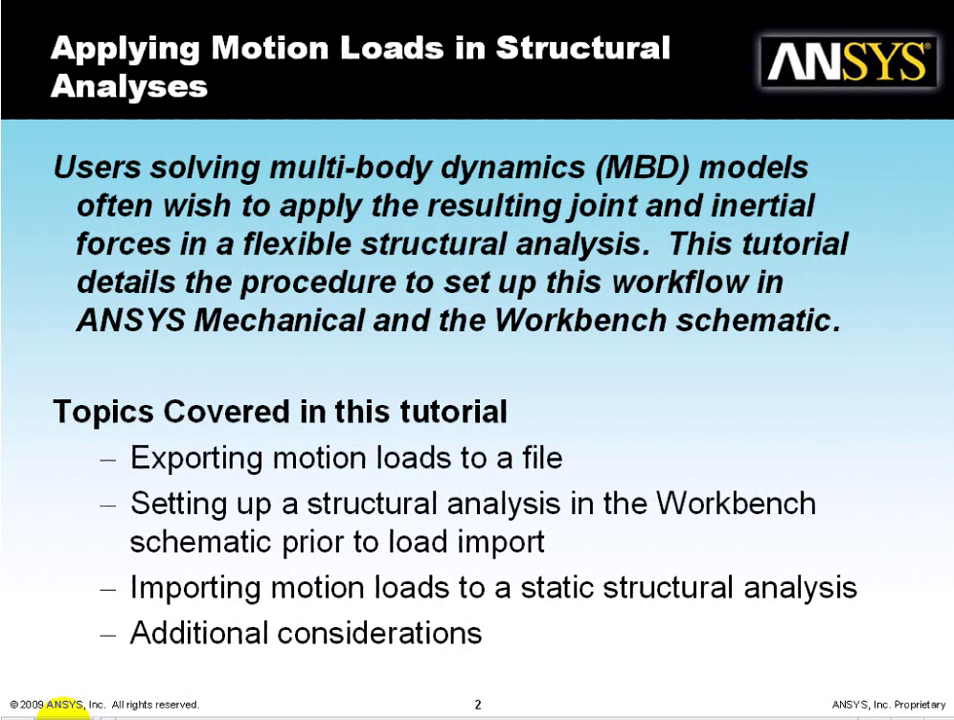
left_click(58, 712)
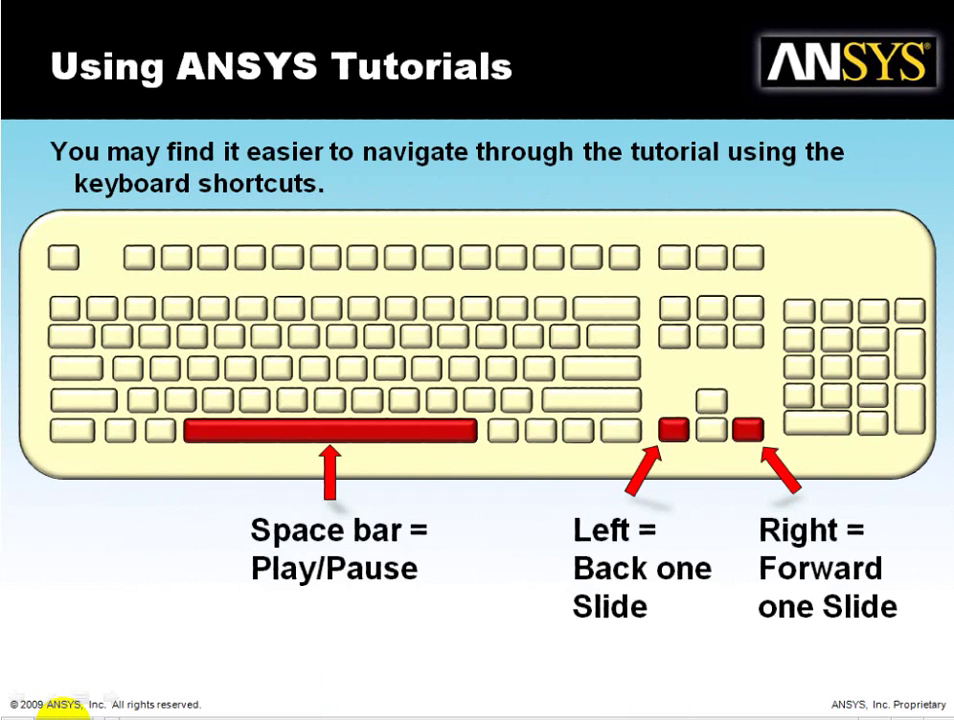
left_click(60, 706)
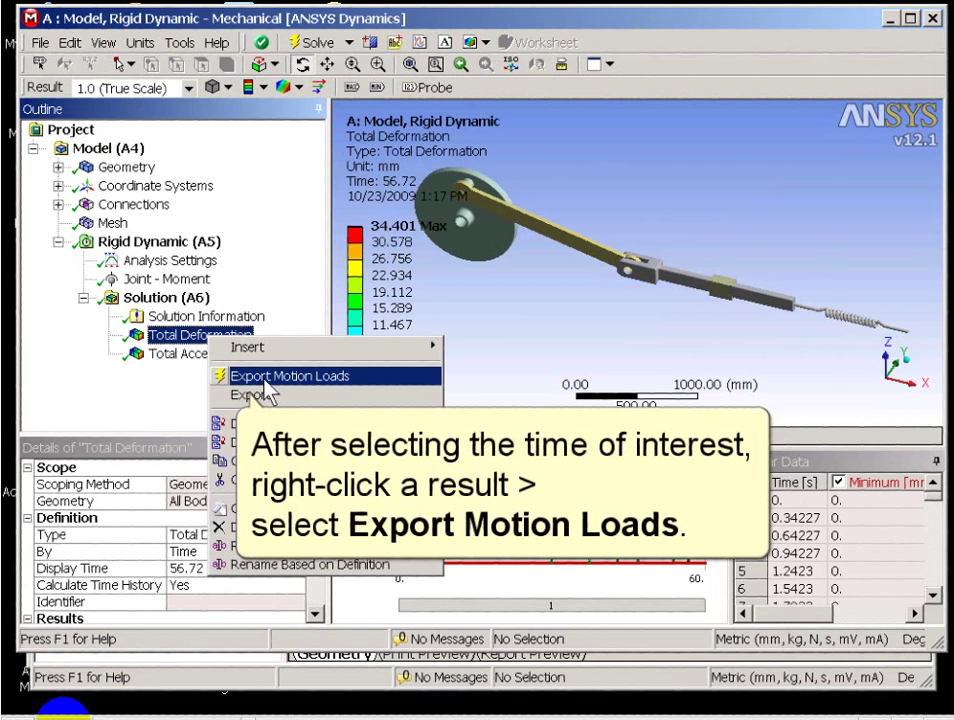
Export the rigid dynamic motion loads at 56.72 s as MotionLoads(t56).txt.
left_click(265, 378)
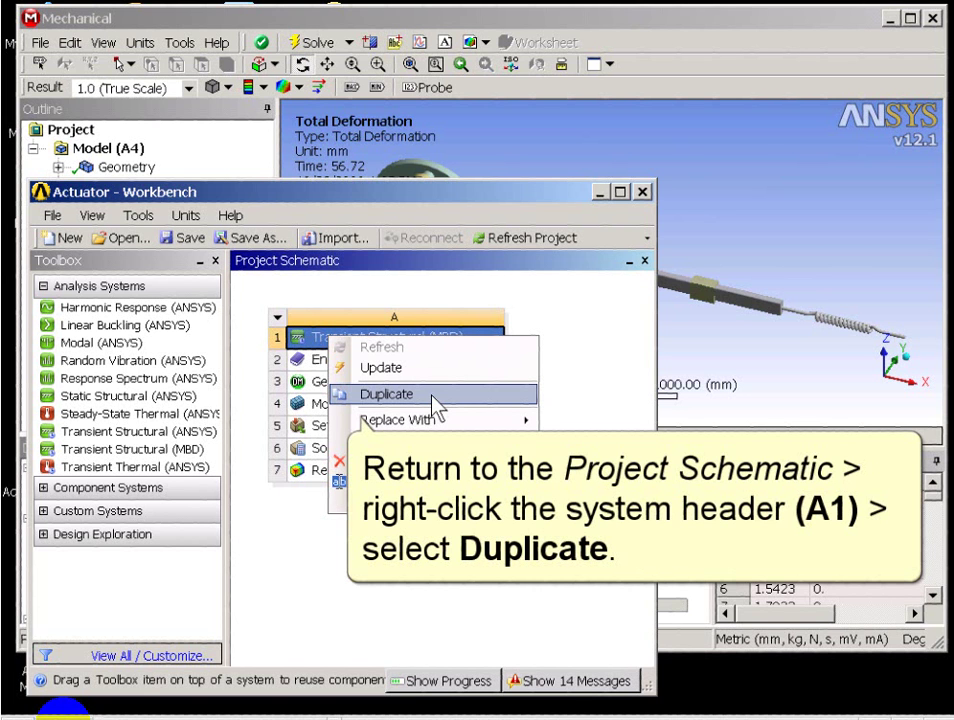
Duplicate system A, replace the copy with Static Structural (ANSYS), and edit Model (B4) in Mechanical.
left_click(435, 398)
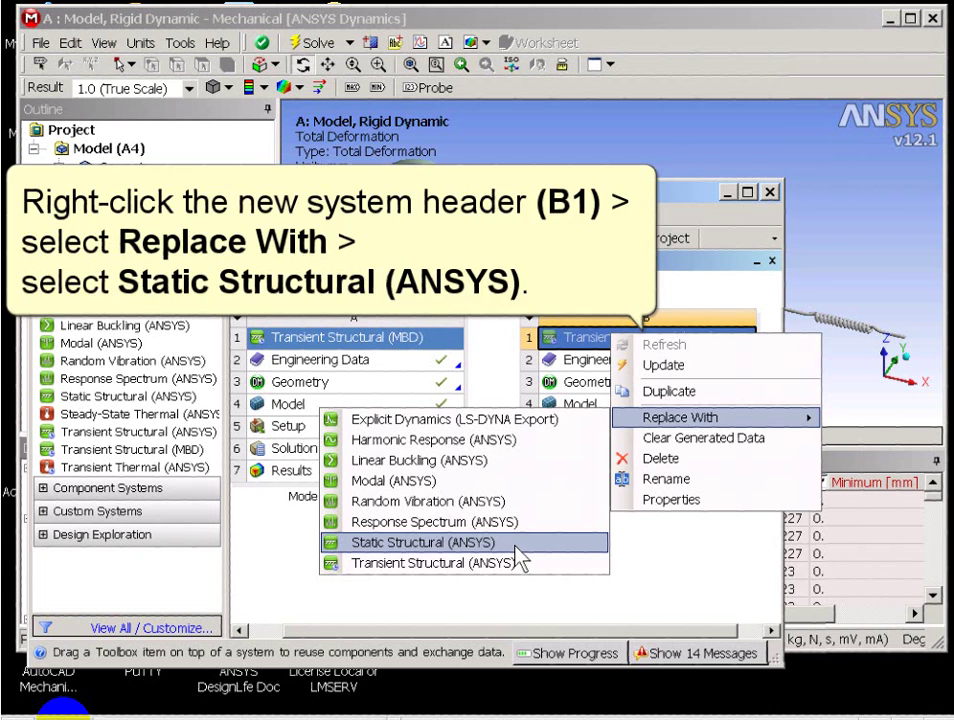
left_click(519, 560)
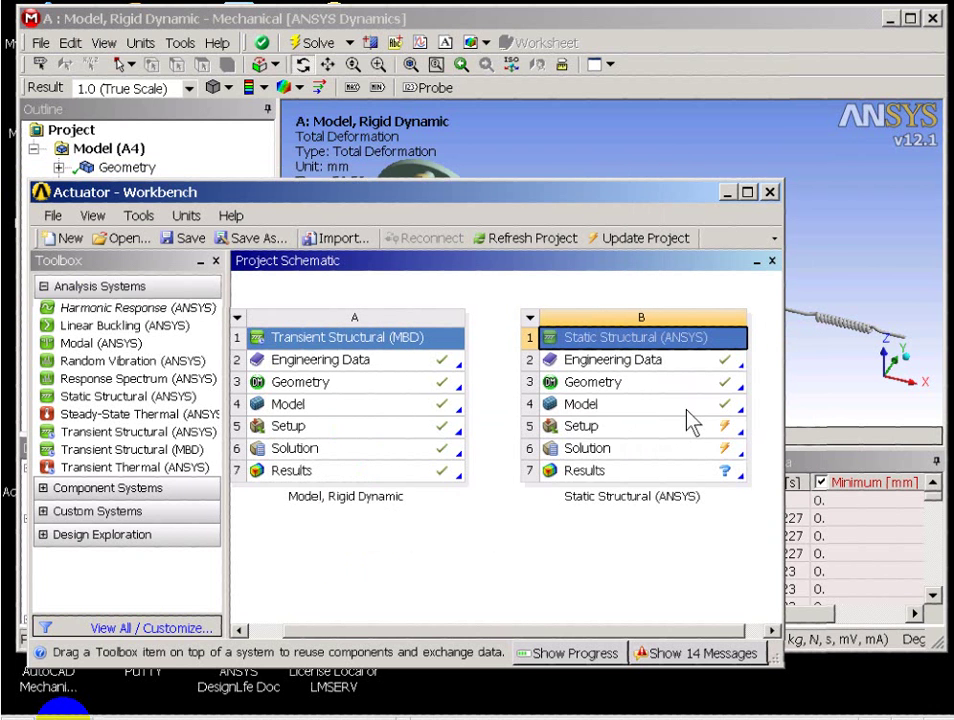
right_click(596, 405)
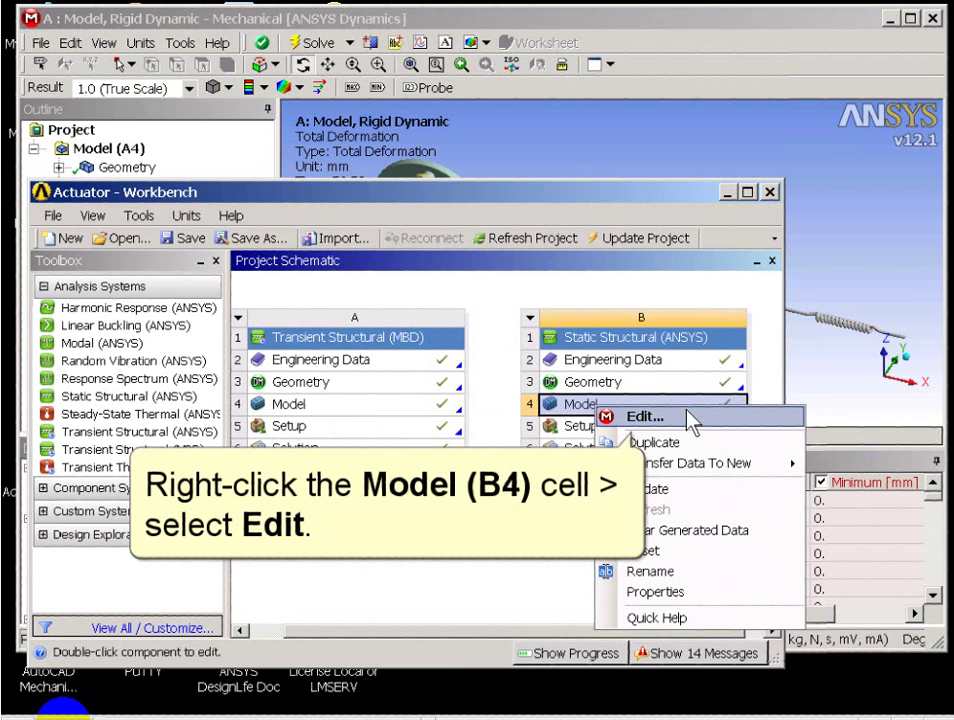
left_click(687, 412)
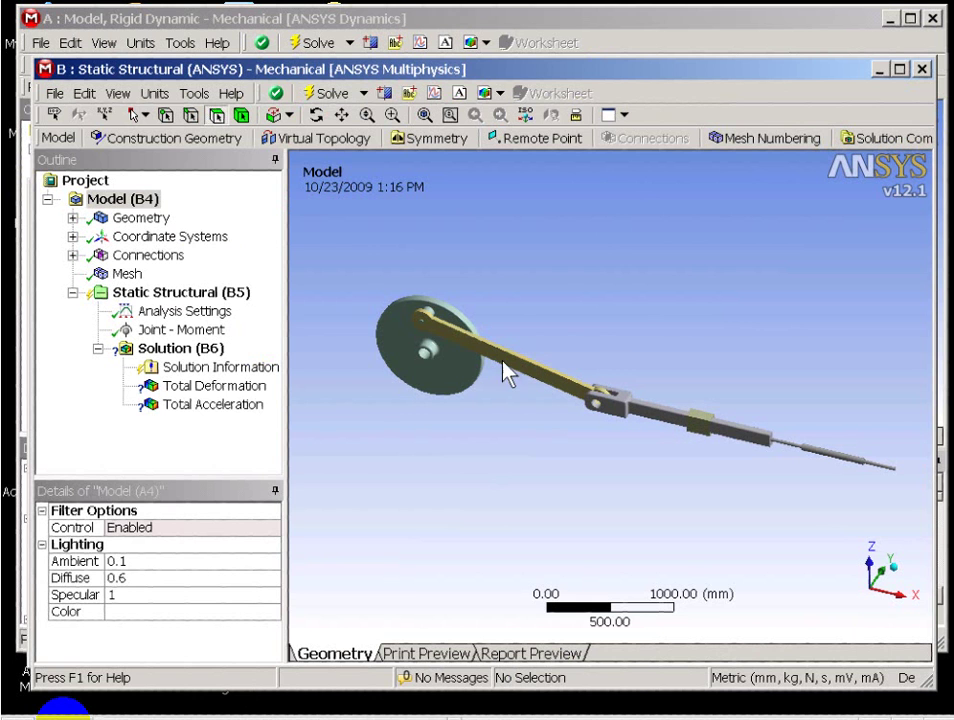
Expand Geometry in the Outline to list the model's bodies.
left_click(180, 280)
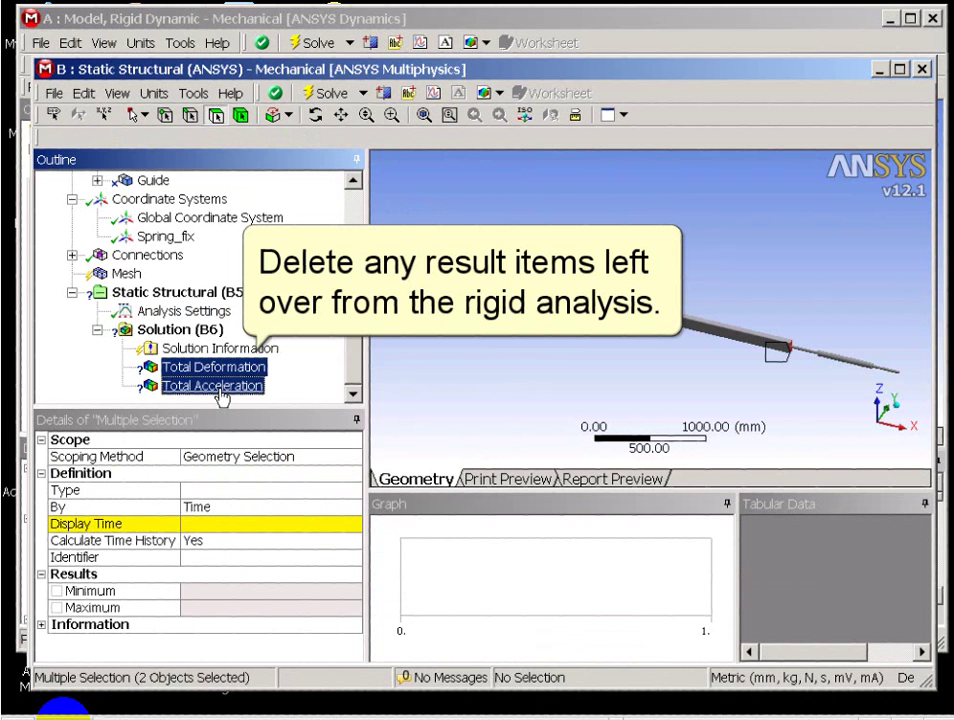
Delete the leftover Total Deformation and Total Acceleration results, then select Static Structural (B5).
key("Delete")
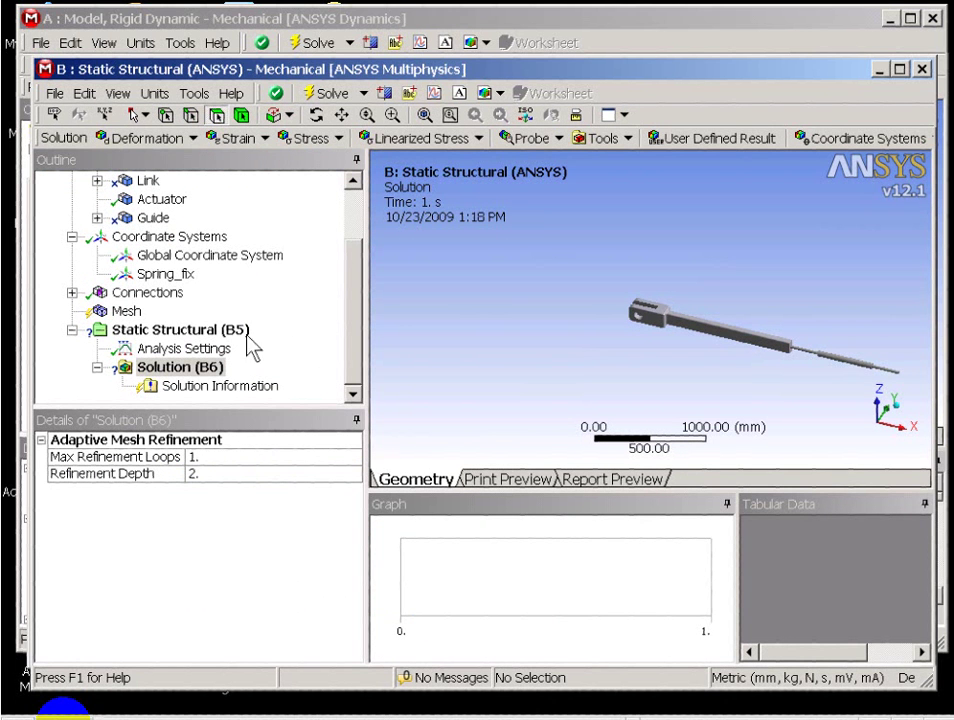
left_click(205, 334)
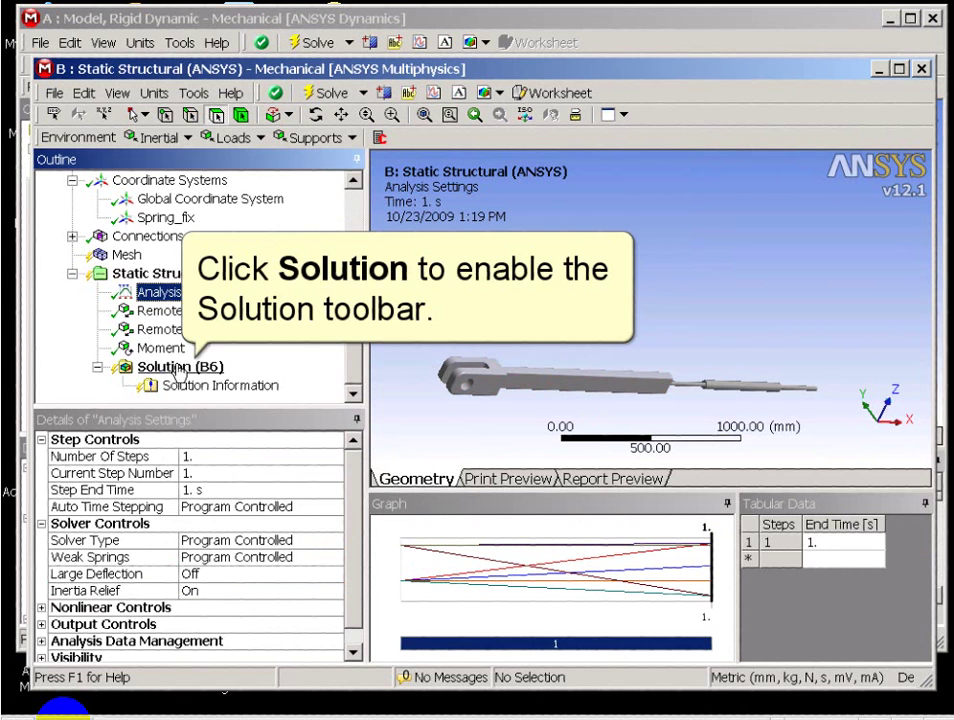
Add a Total deformation result under Solution (B6).
left_click(178, 368)
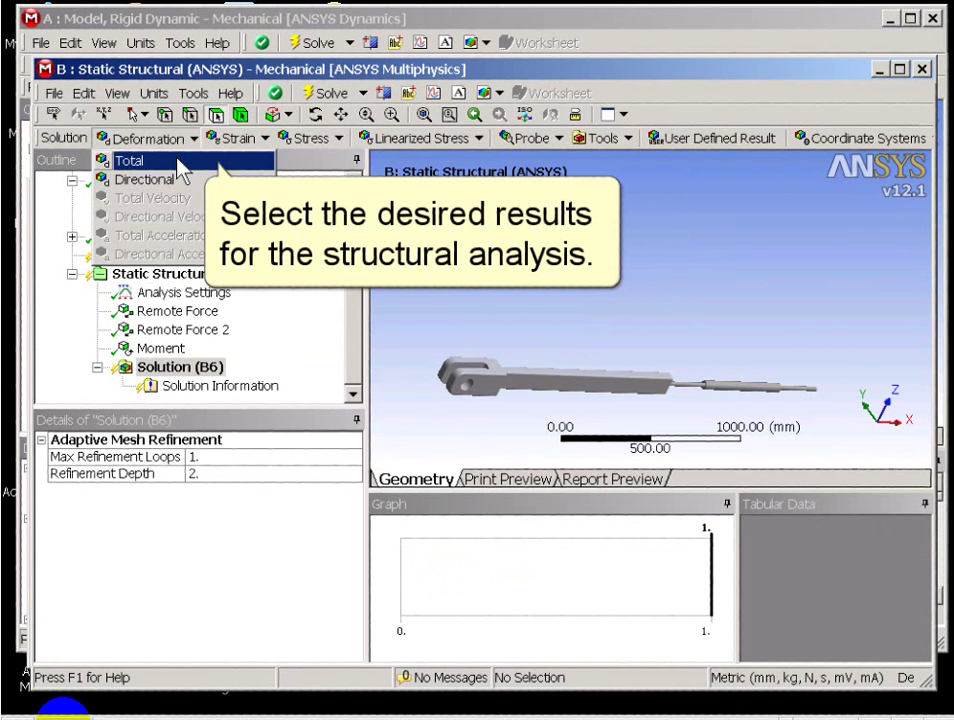